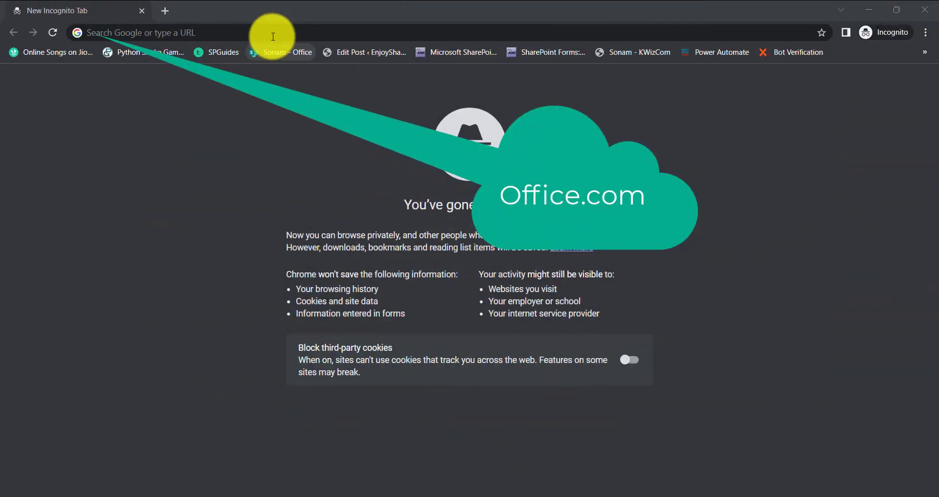
- Go to office.com and open the Microsoft 365 sign-in page
click(275, 36)
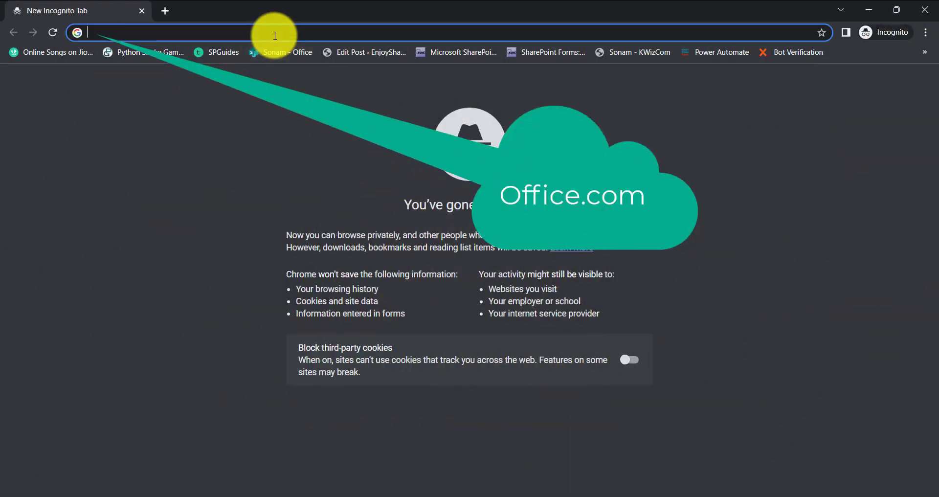
text(office.com)
key(Return)
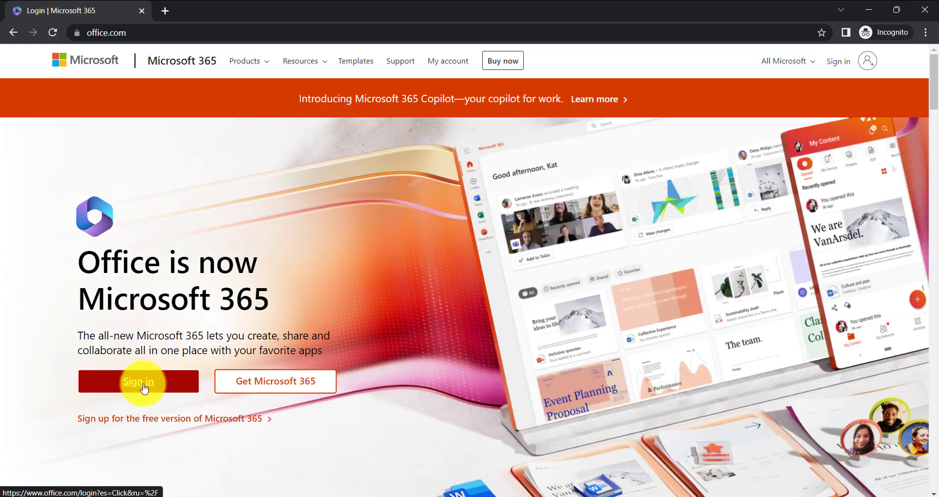
click(147, 380)
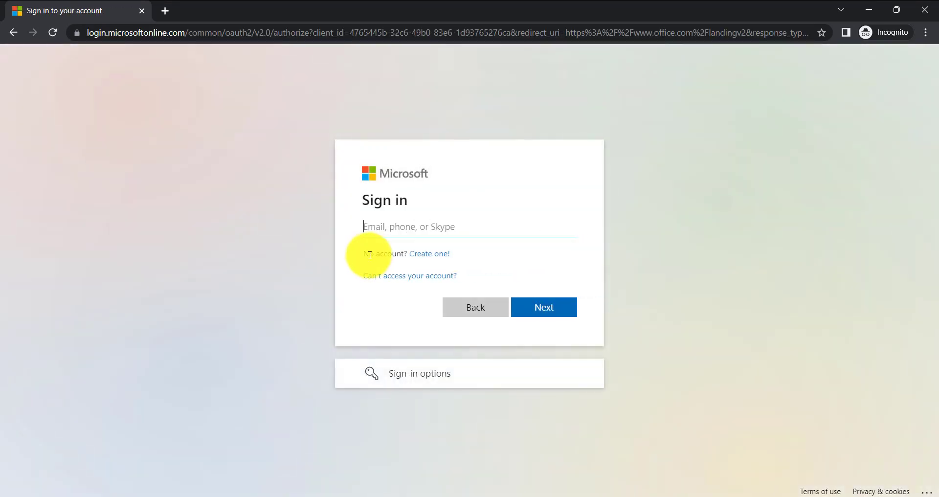
- Sign in with the account e-mail and password, choosing to stay signed in and not be asked again
click(382, 234)
click(450, 259)
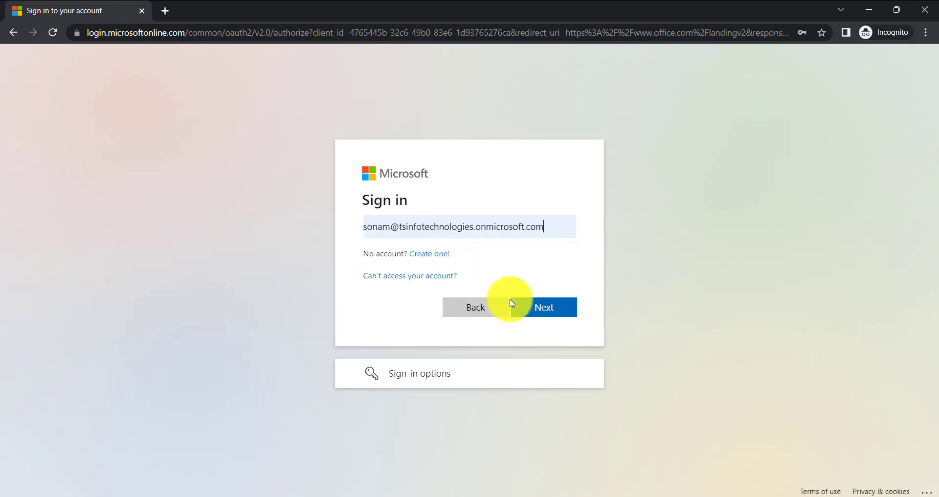
click(548, 307)
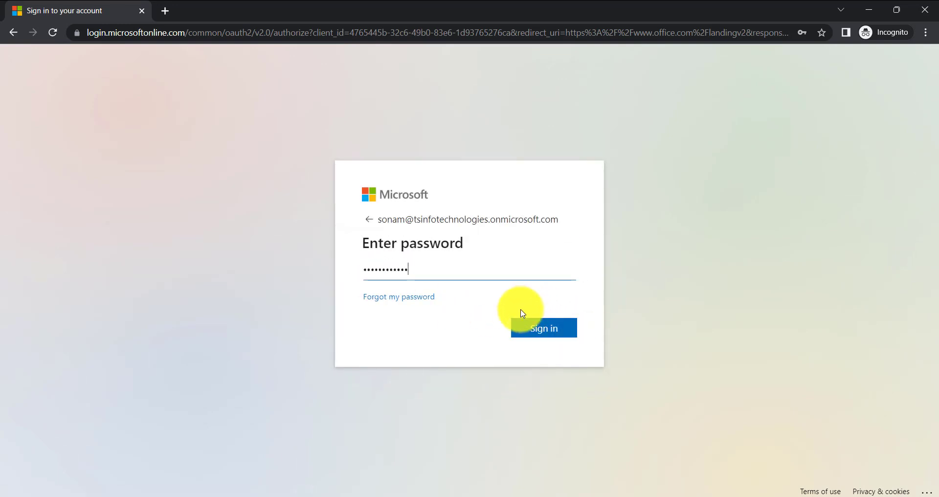
click(522, 328)
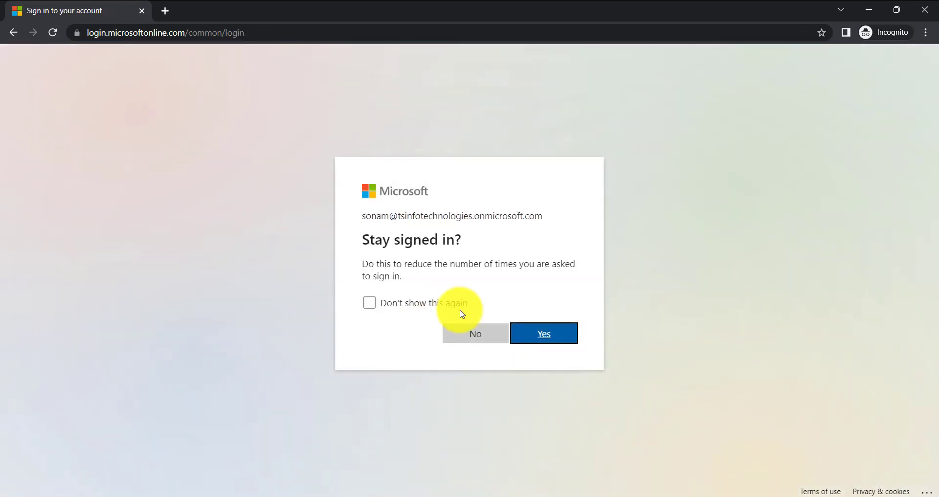
click(369, 303)
click(547, 332)
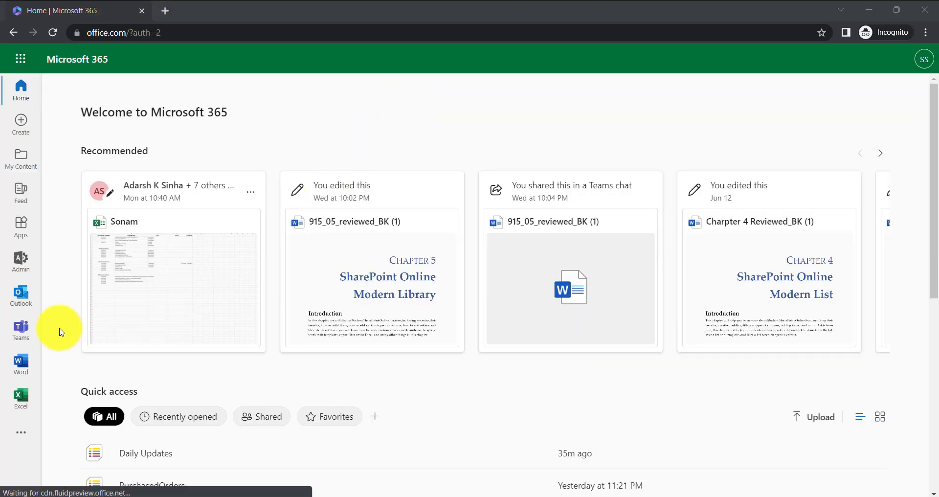
- Open Power Automate from the Microsoft 365 apps
click(20, 60)
click(20, 59)
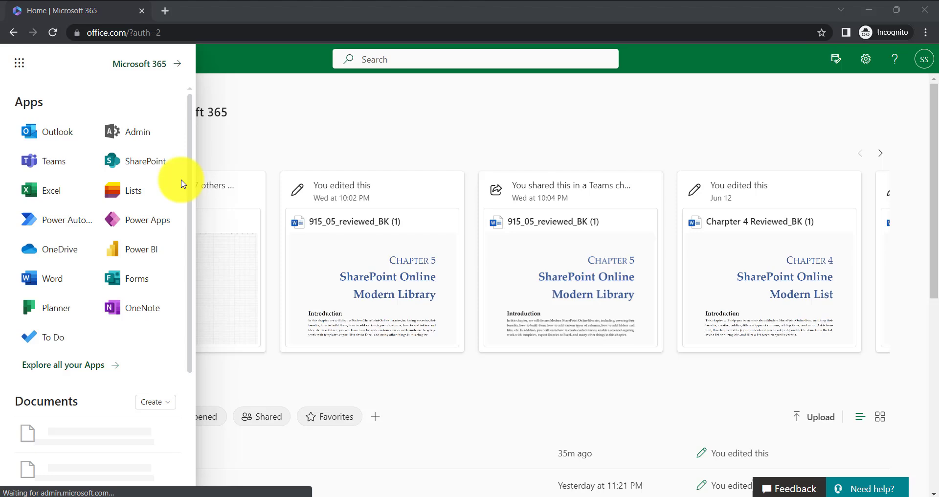
click(32, 374)
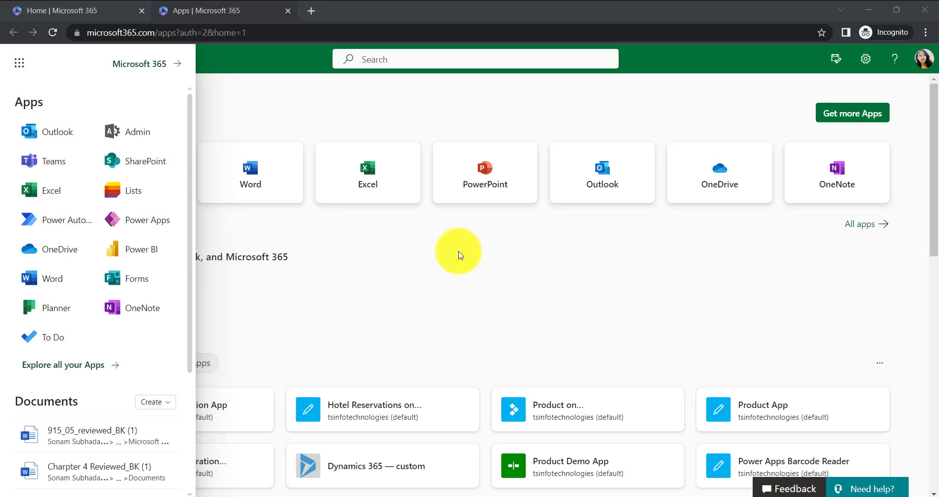
click(91, 221)
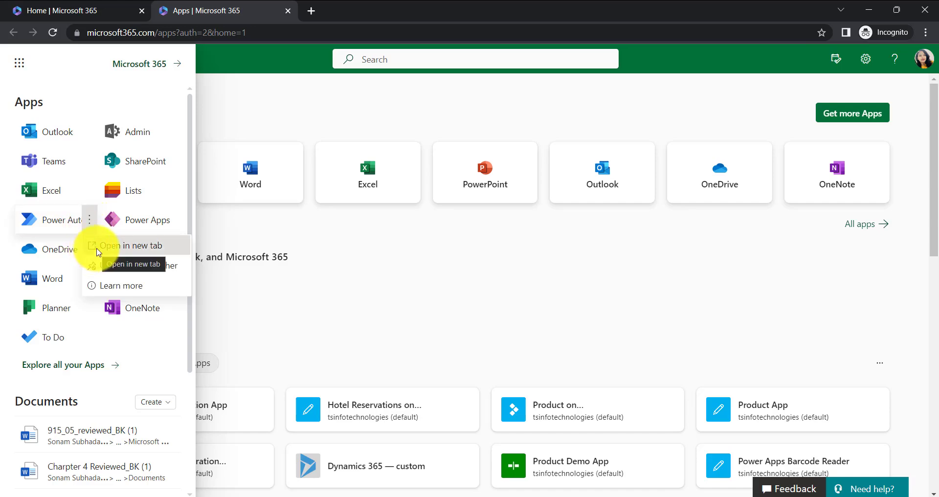
click(97, 252)
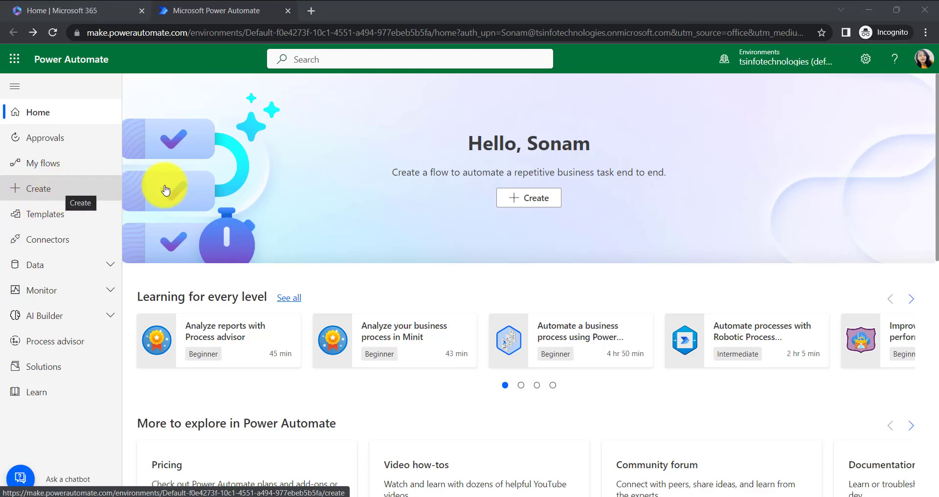
- Start building a new instant cloud flow from blank, dismissing the AI flow creation banner
click(524, 200)
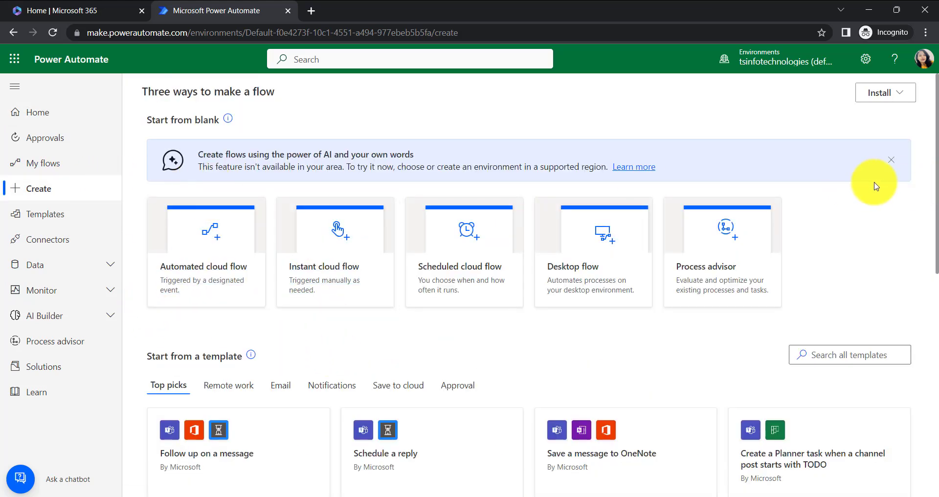
click(891, 160)
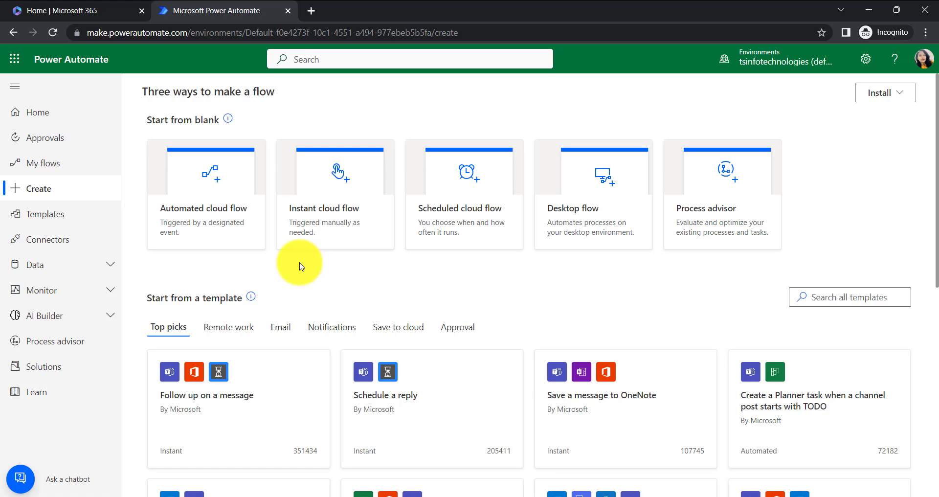
click(332, 231)
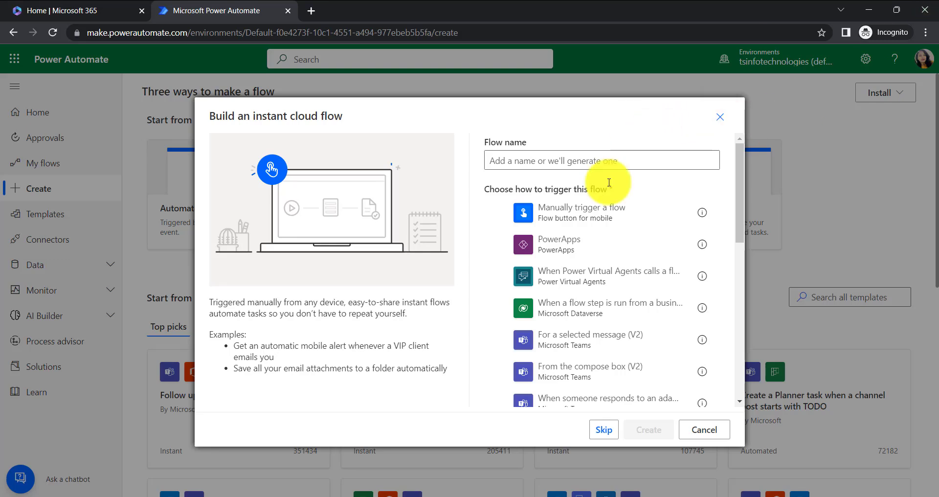
- Create the flow with the Manually trigger a flow trigger and the name "Convert number to Hexadecimal"
click(564, 211)
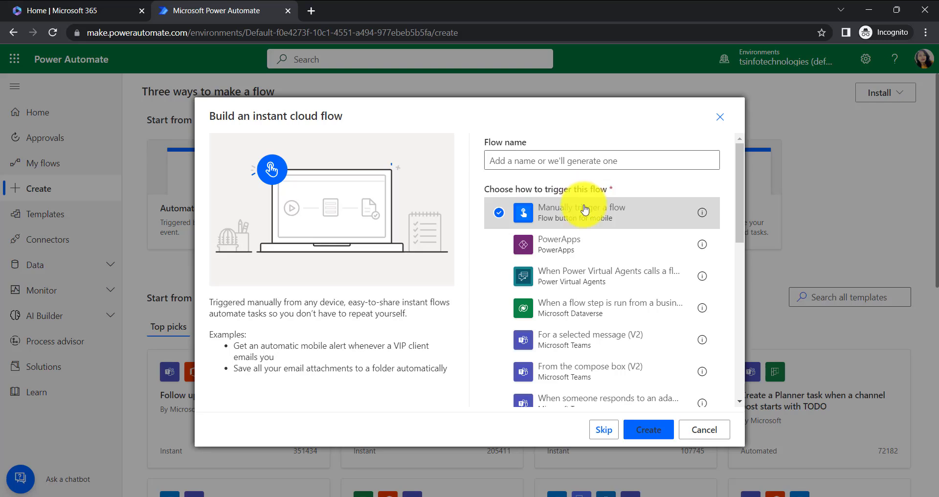
click(563, 156)
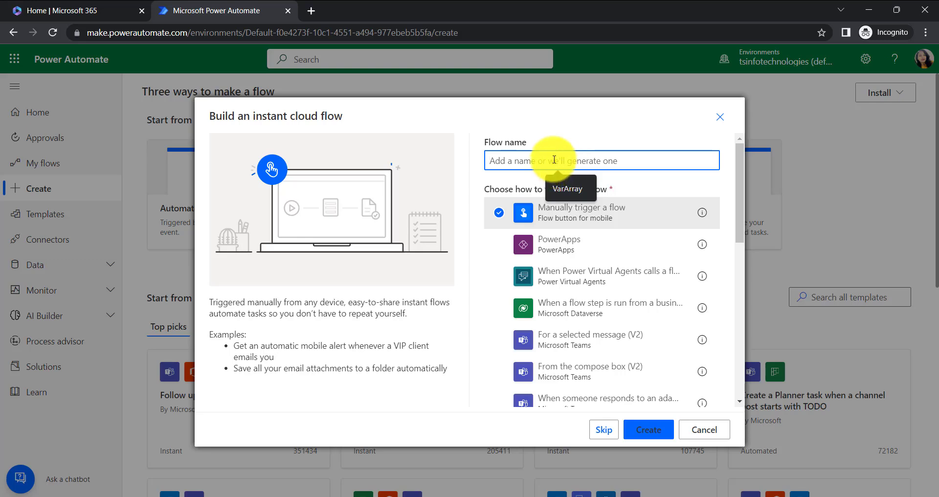
text(Convert number to Hexadecimal)
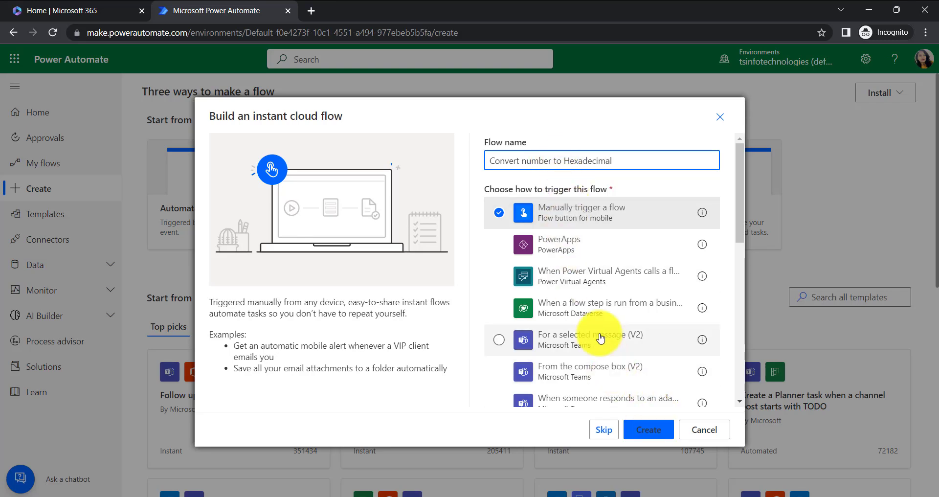
scroll(611, 376, down, 3)
scroll(617, 383, up, 5)
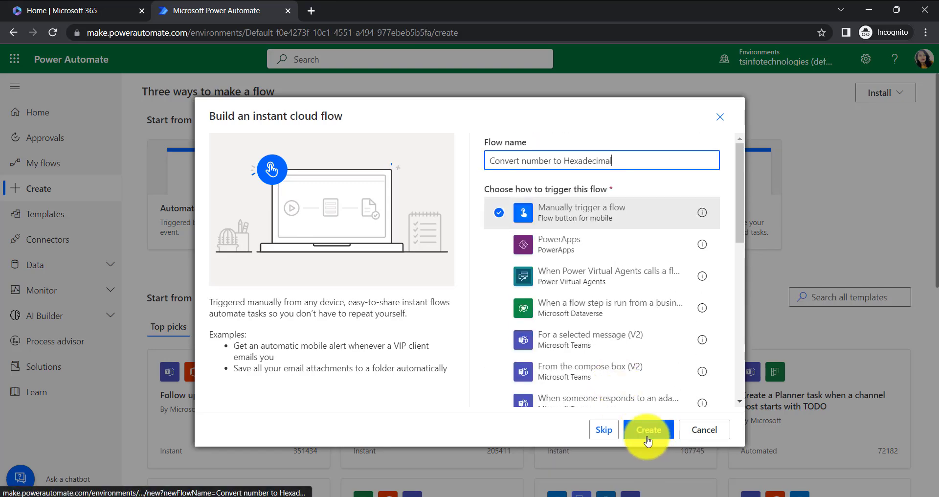
click(643, 433)
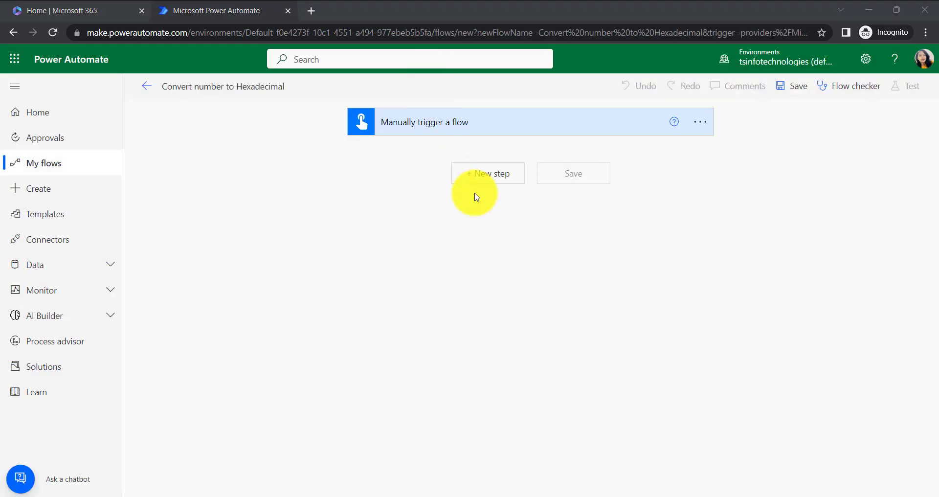
click(491, 192)
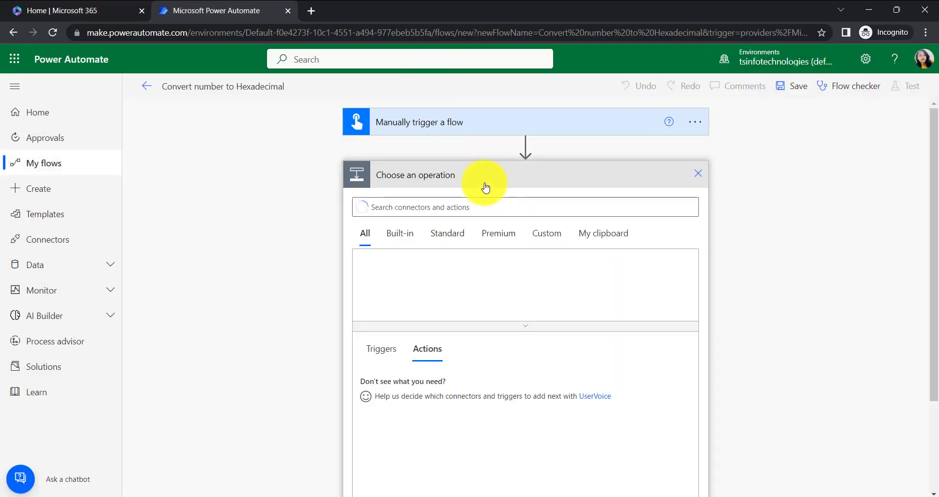
click(699, 175)
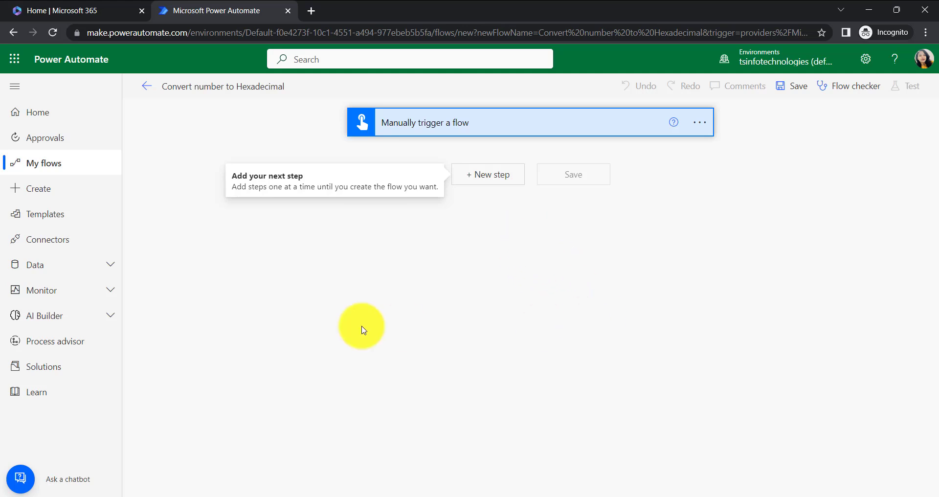
click(480, 190)
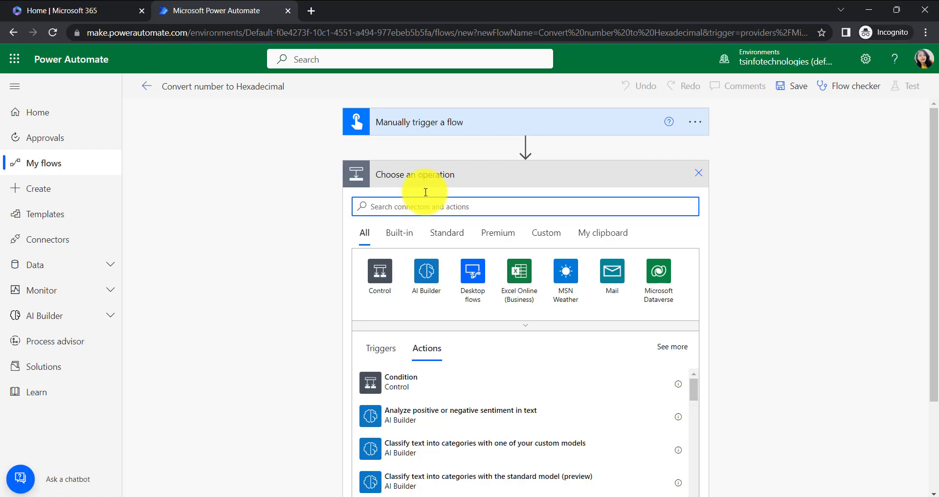
- Add a Number input to the manual trigger and clear its description
click(401, 129)
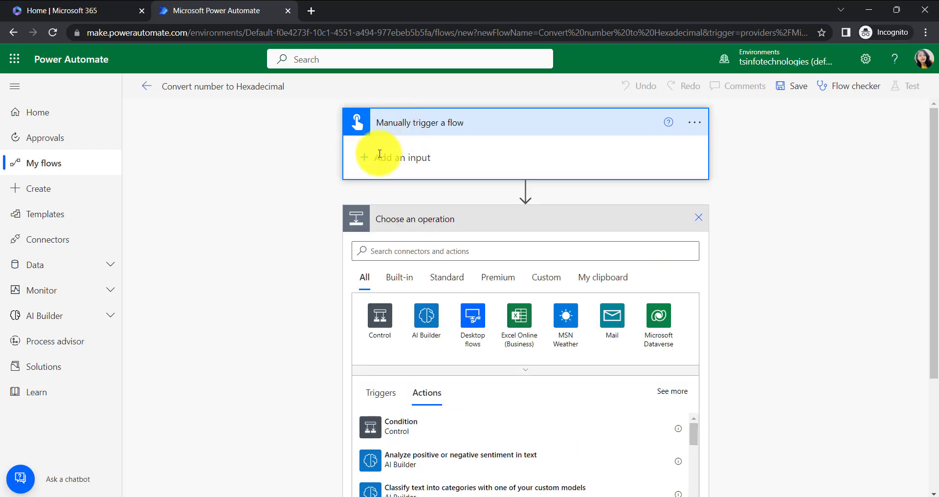
click(379, 154)
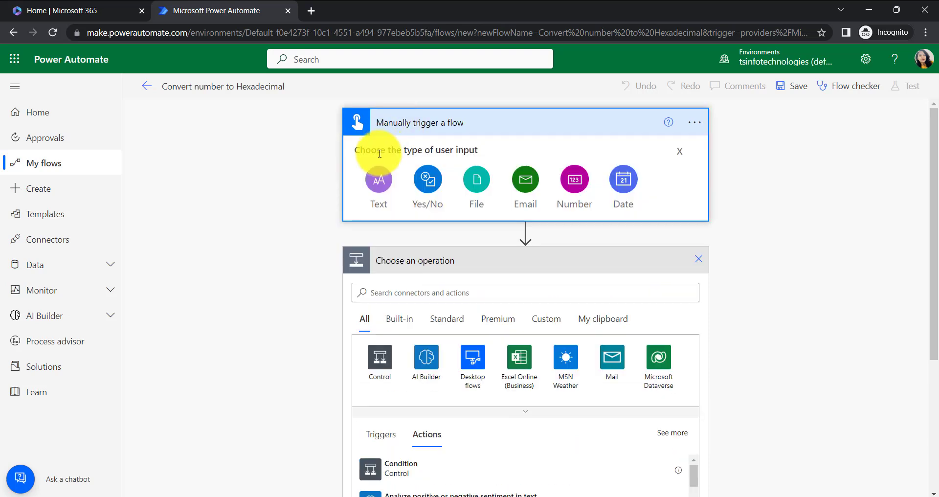
click(575, 182)
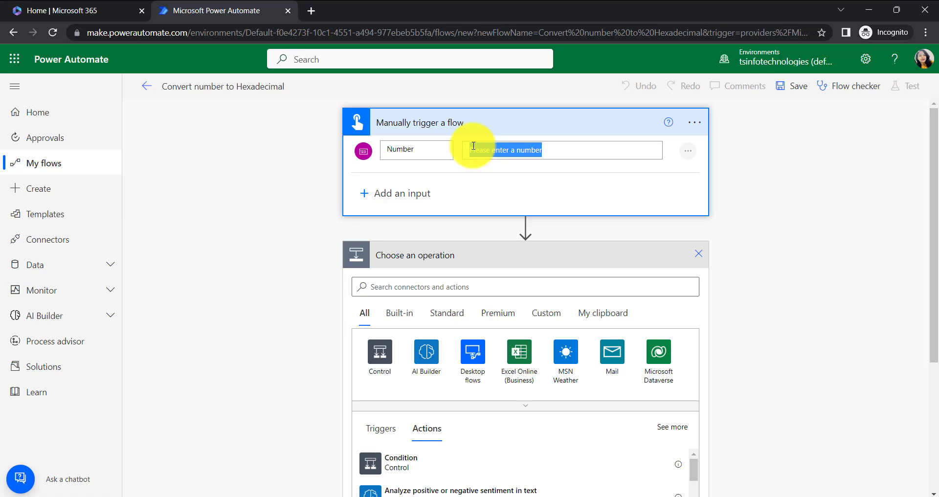
key(BackSpace)
click(488, 191)
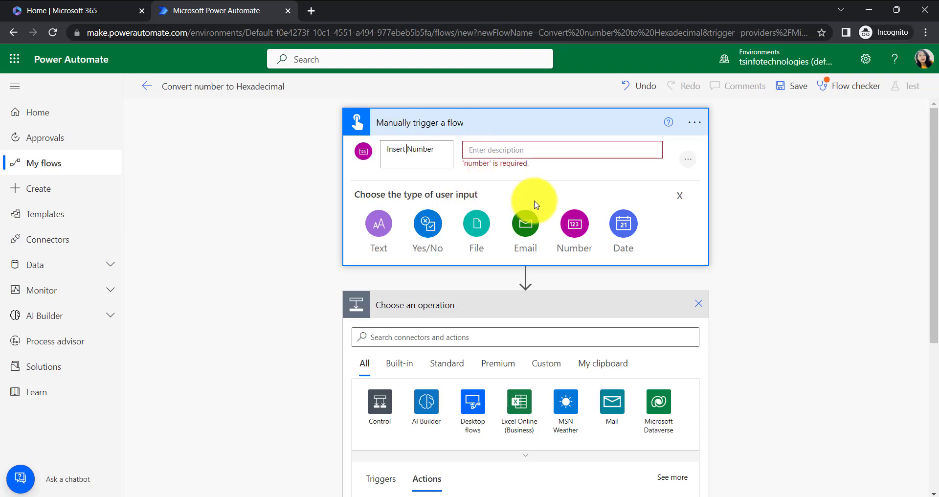
click(680, 195)
click(687, 159)
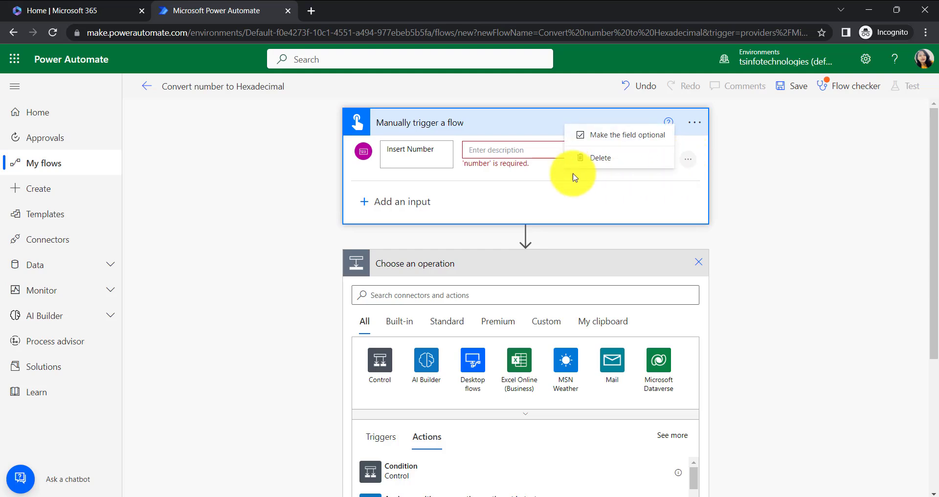
click(597, 139)
click(470, 203)
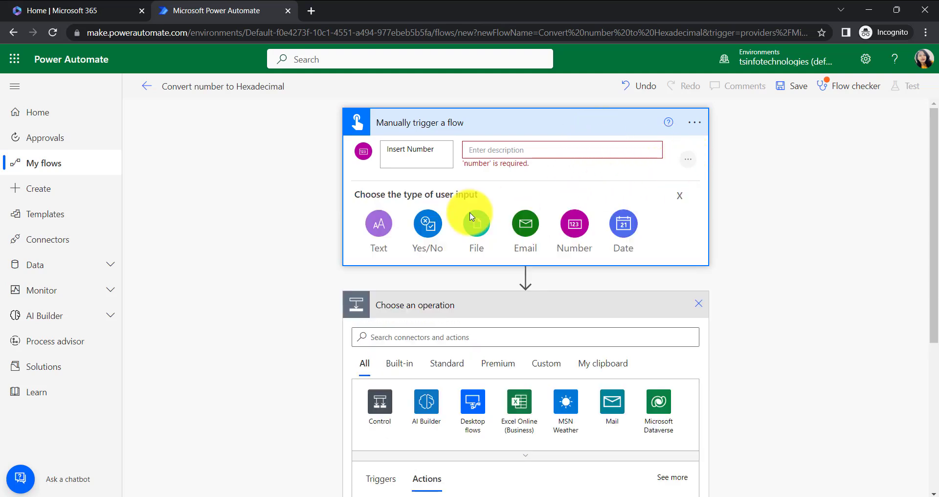
click(680, 195)
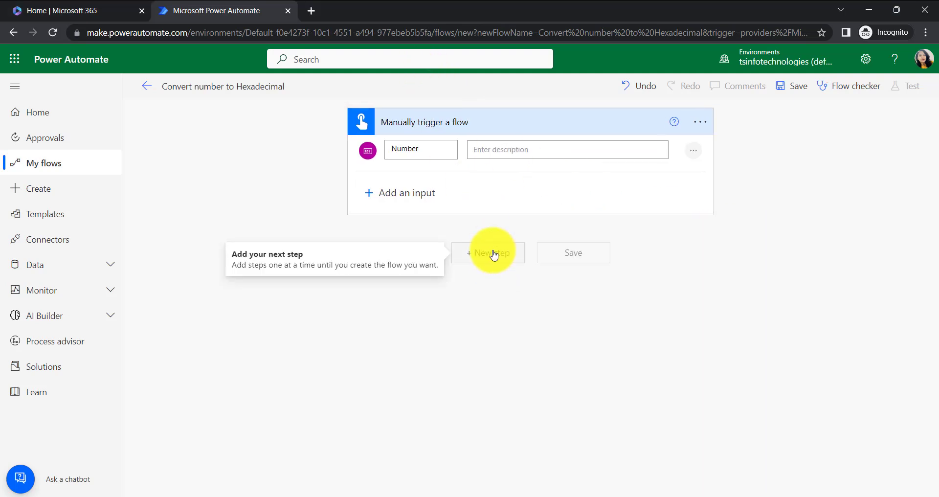
- Search the operations for "Number Format", add the Format number action below the trigger, and check the trigger's input
click(491, 253)
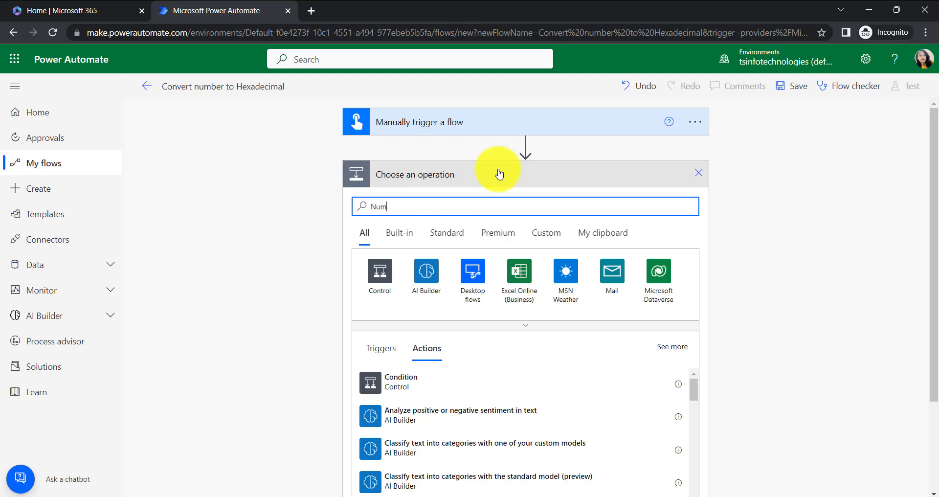
text(Number Fo)
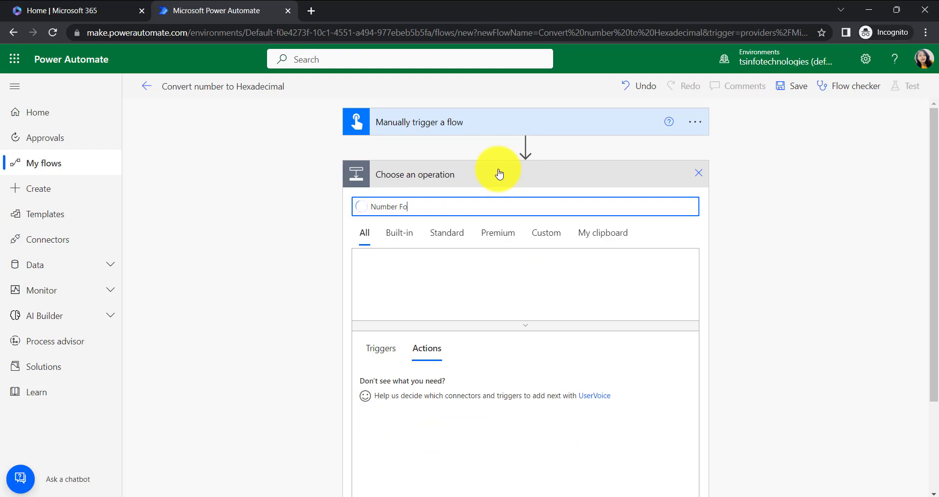
text(rmat)
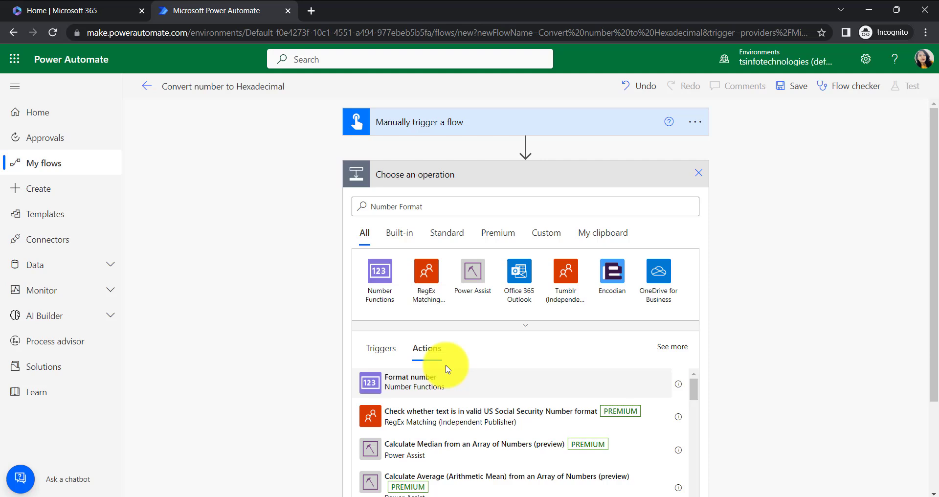
click(419, 386)
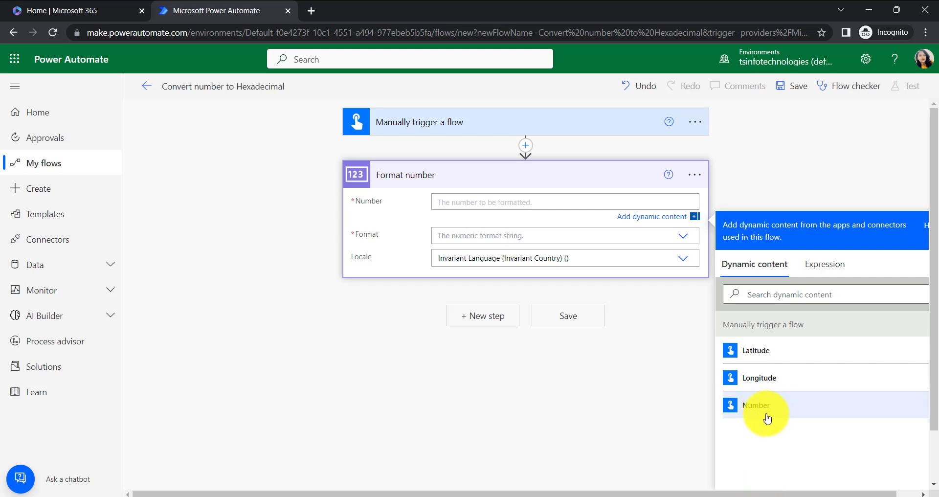
click(468, 123)
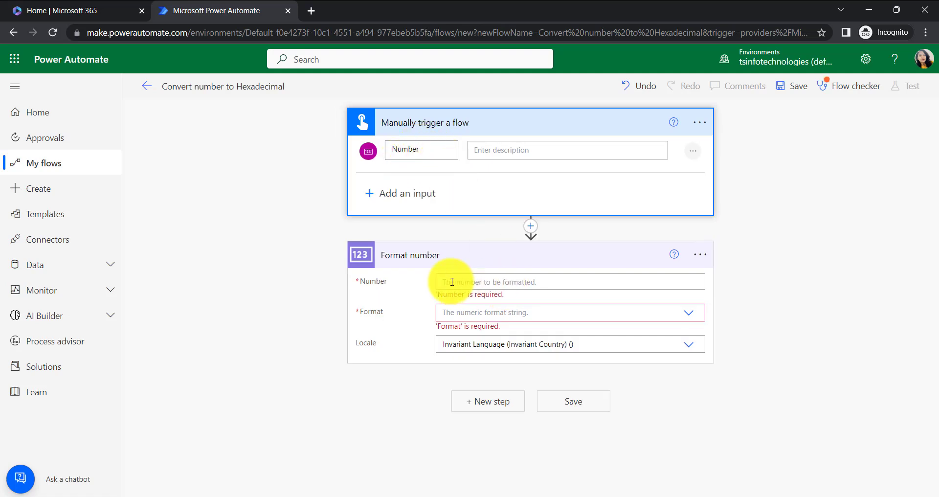
click(535, 129)
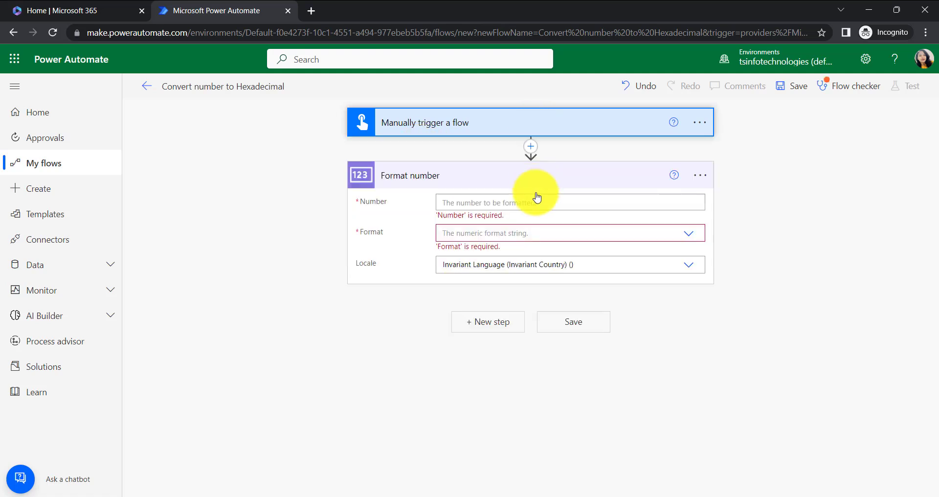
- Map the Format number action's Number field to the manual trigger's Number dynamic content
click(552, 203)
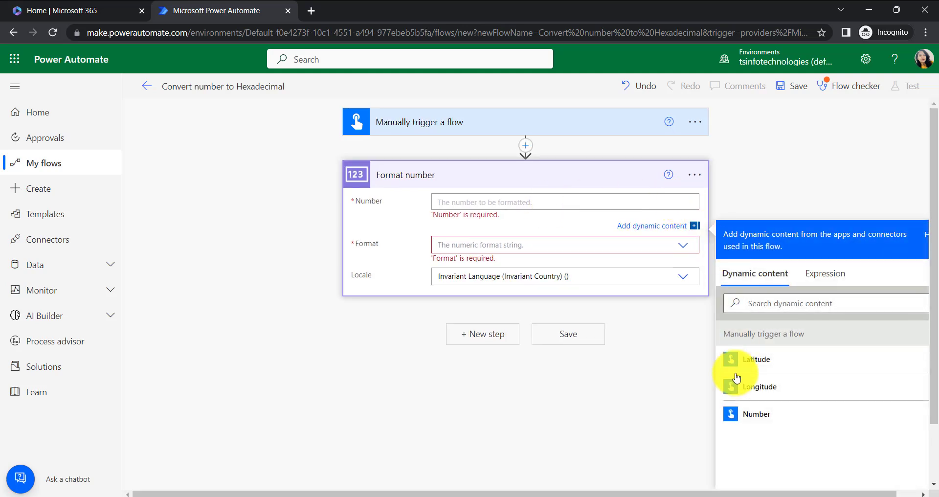
click(739, 416)
click(644, 438)
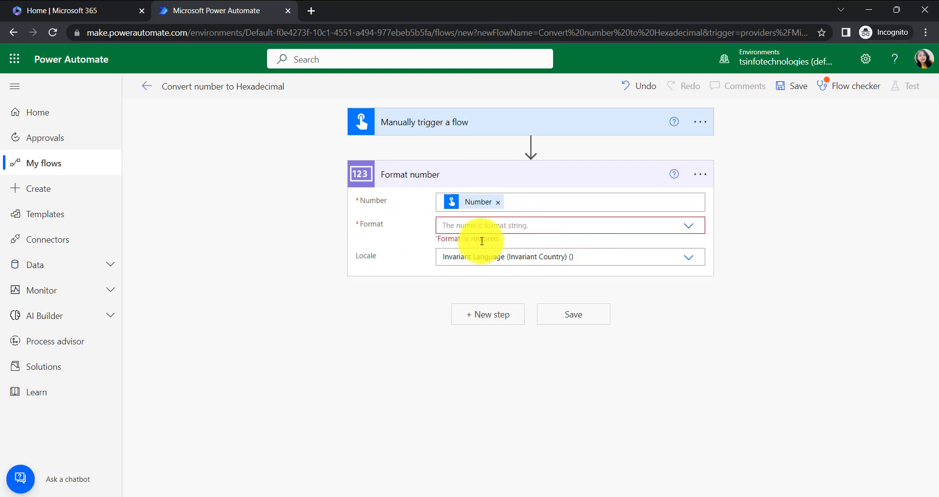
- Set the Format number action's Format to the custom value X0
click(532, 228)
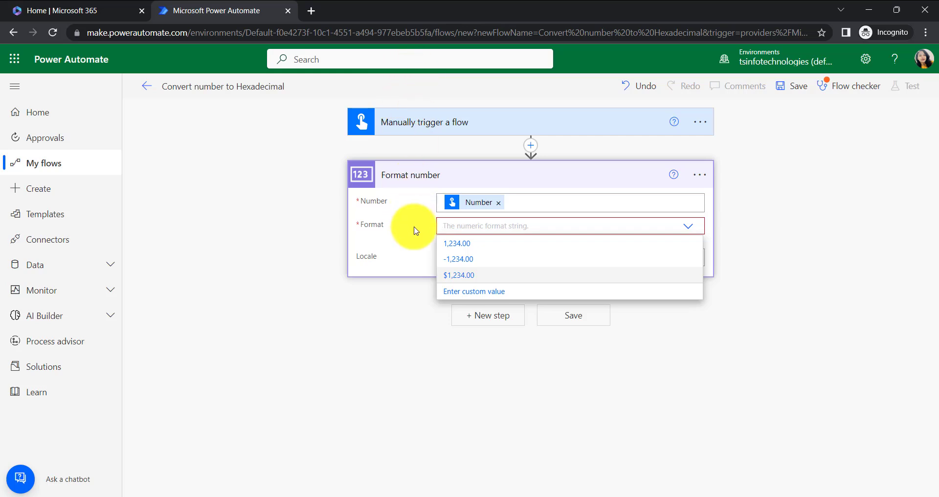
click(430, 226)
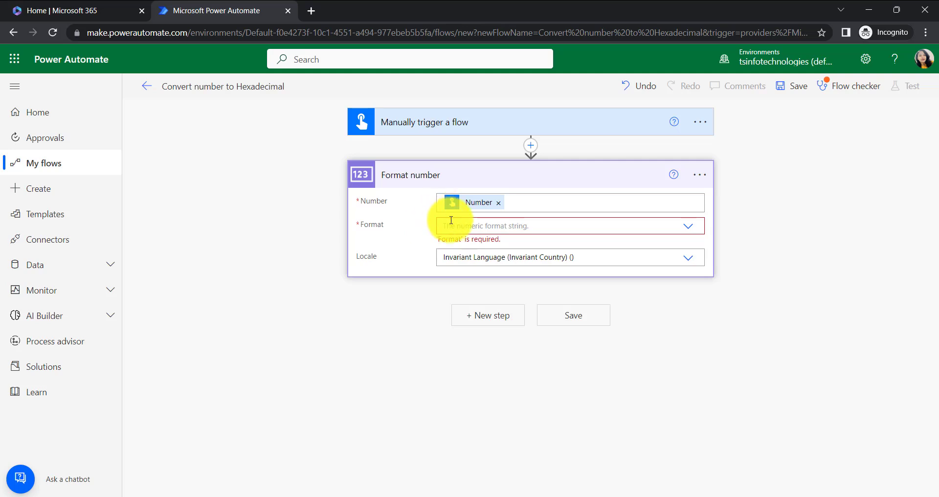
click(450, 220)
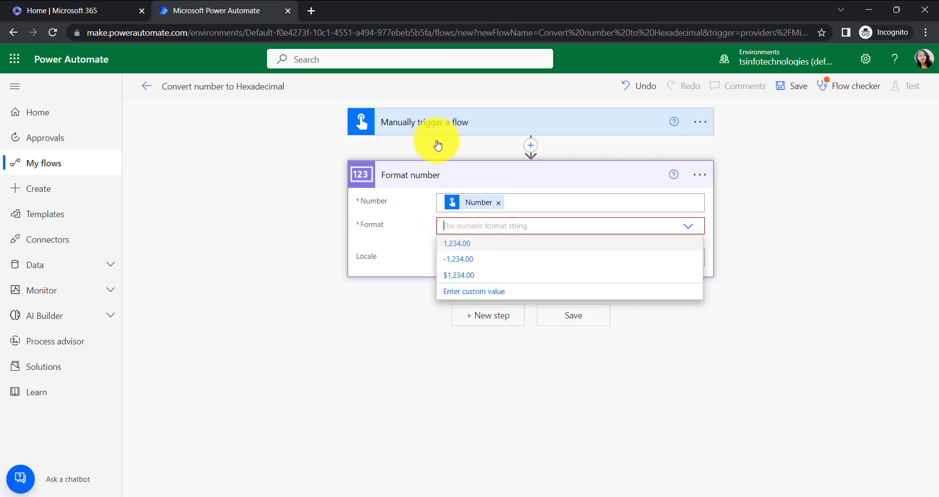
click(459, 225)
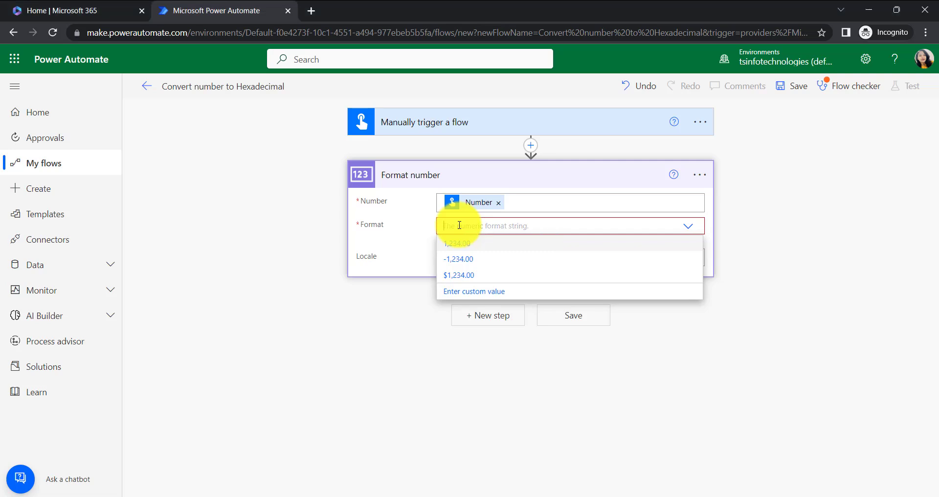
text(X0)
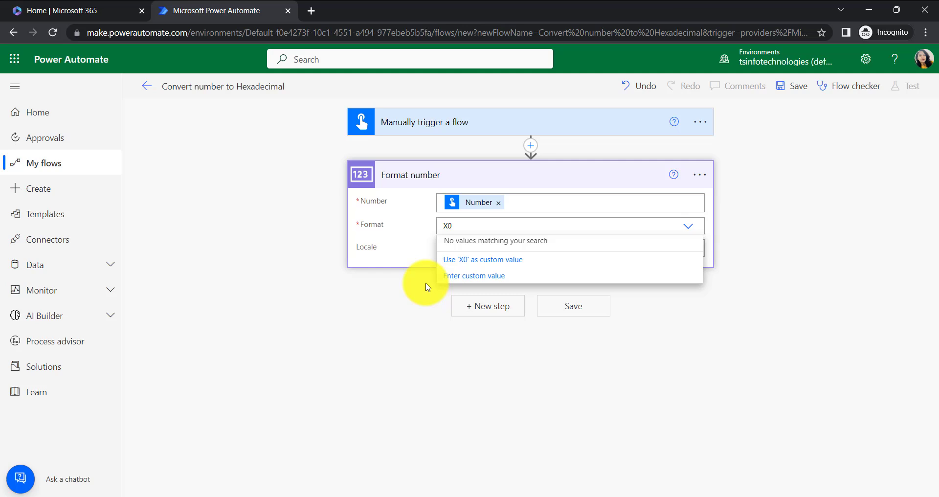
click(419, 299)
click(451, 219)
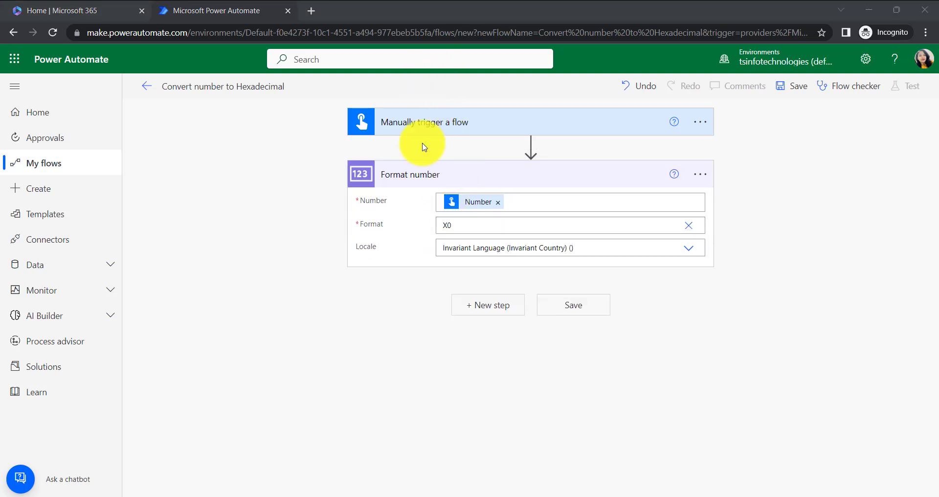
- Set the Format number action's Locale to English (United States) (en-US)
click(481, 252)
scroll(572, 341, down, 10)
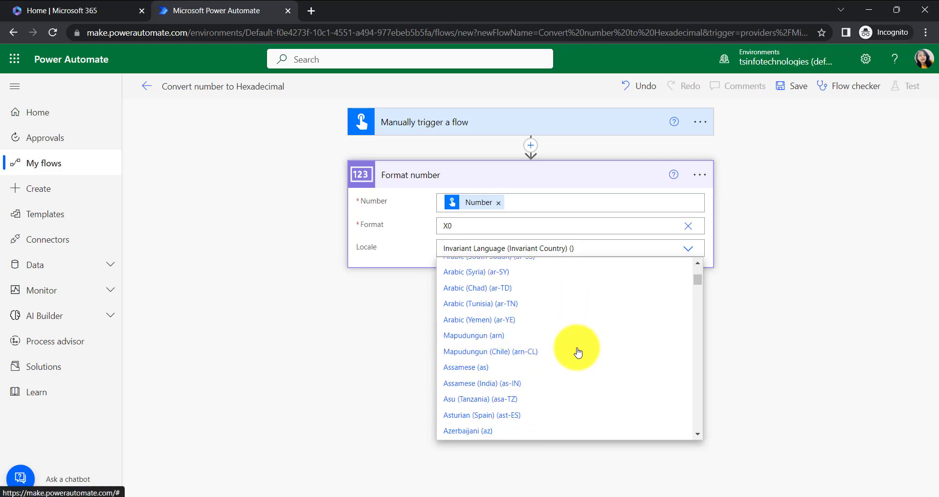
scroll(578, 352, down, 20)
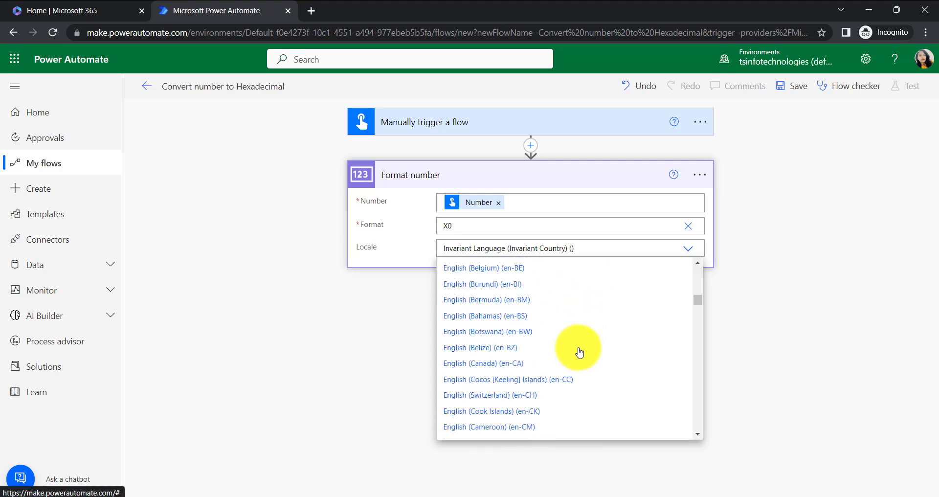
scroll(580, 352, down, 6)
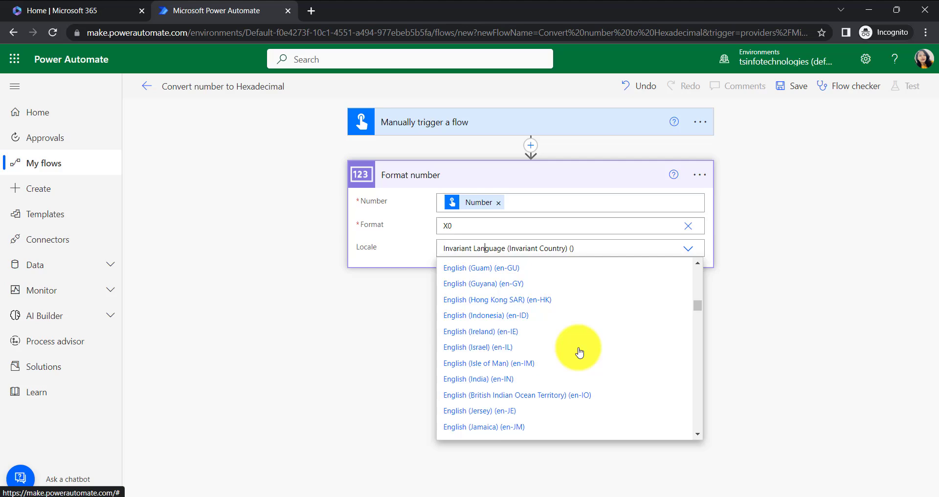
scroll(579, 352, down, 11)
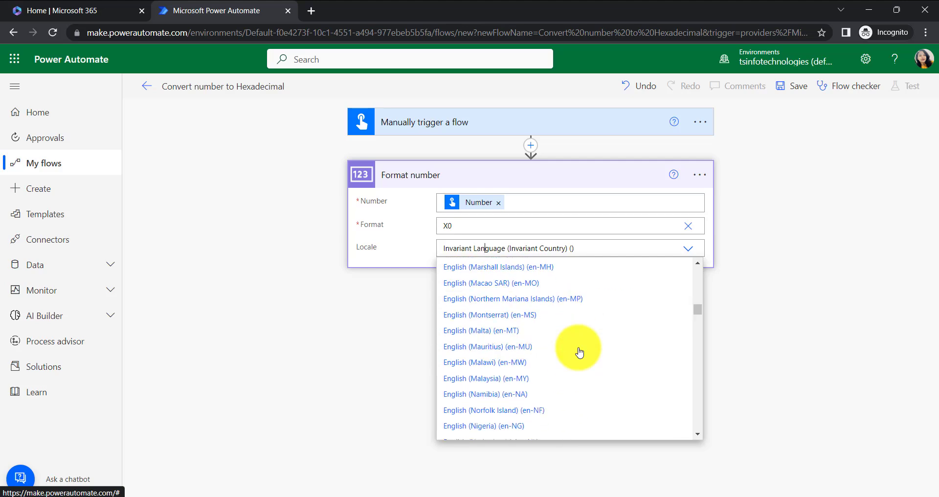
scroll(580, 352, down, 2)
scroll(579, 352, up, 5)
scroll(579, 352, up, 5)
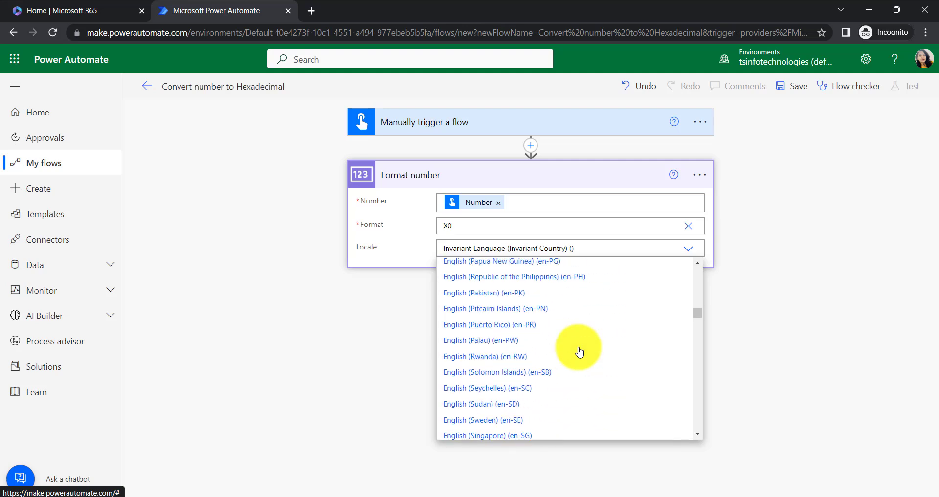
scroll(580, 352, down, 10)
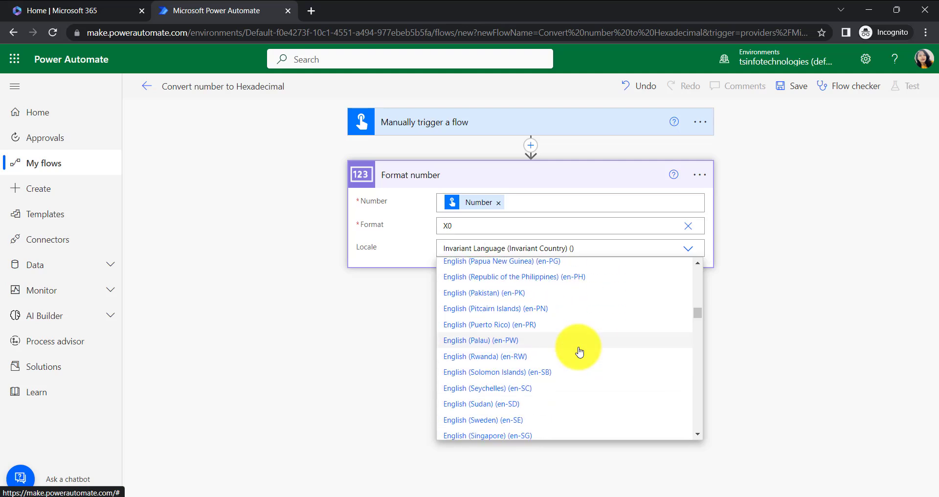
scroll(577, 352, down, 6)
scroll(576, 352, up, 4)
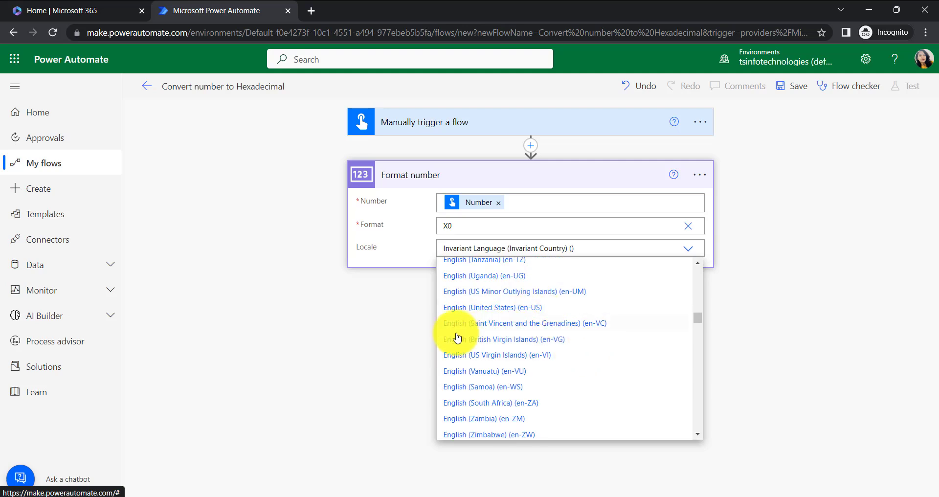
click(467, 308)
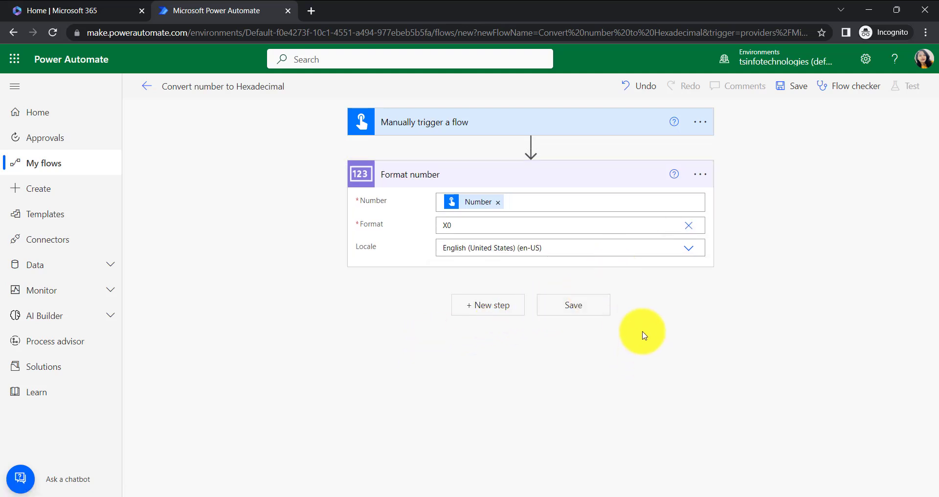
click(799, 88)
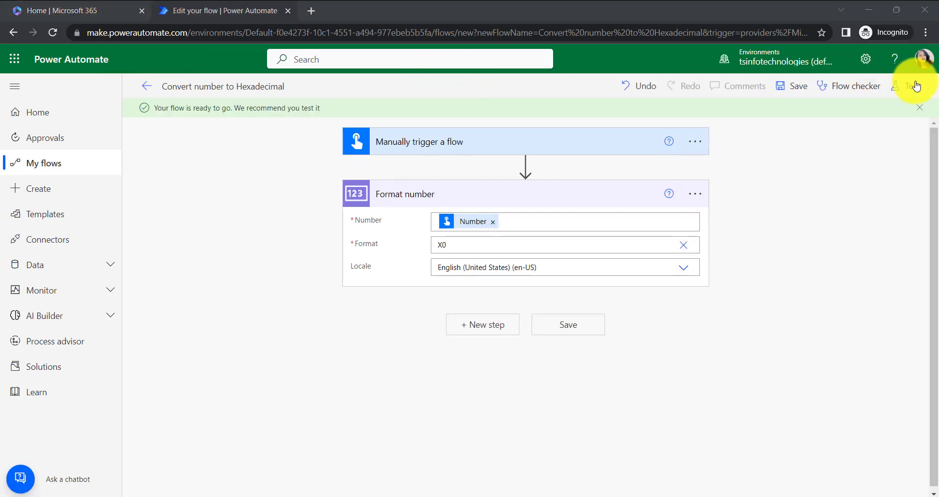
click(915, 86)
click(746, 116)
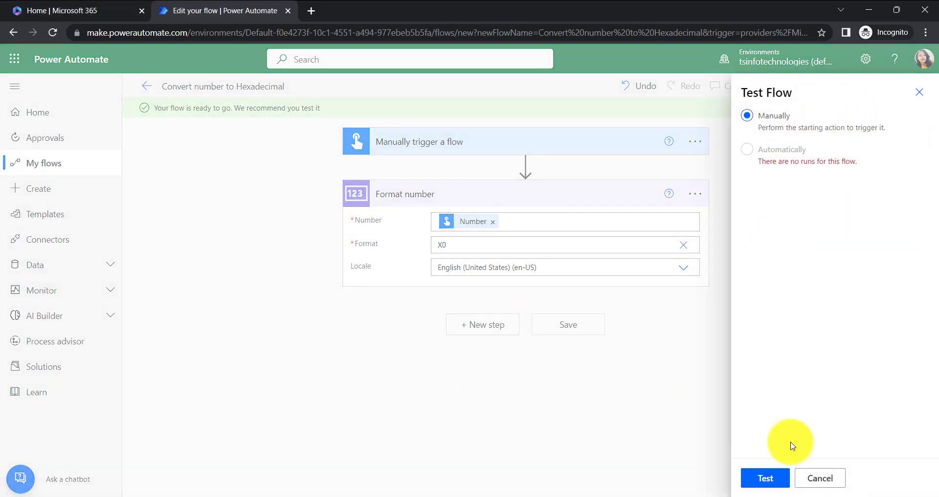
click(760, 478)
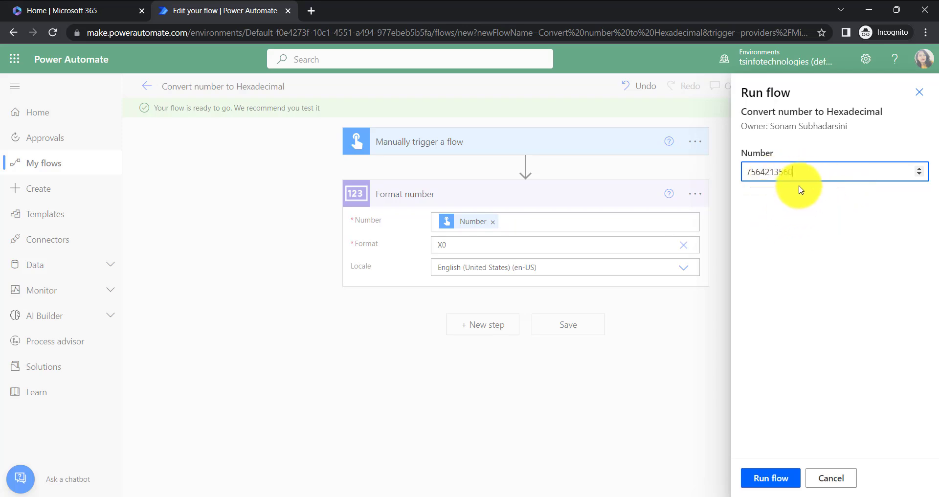
click(779, 480)
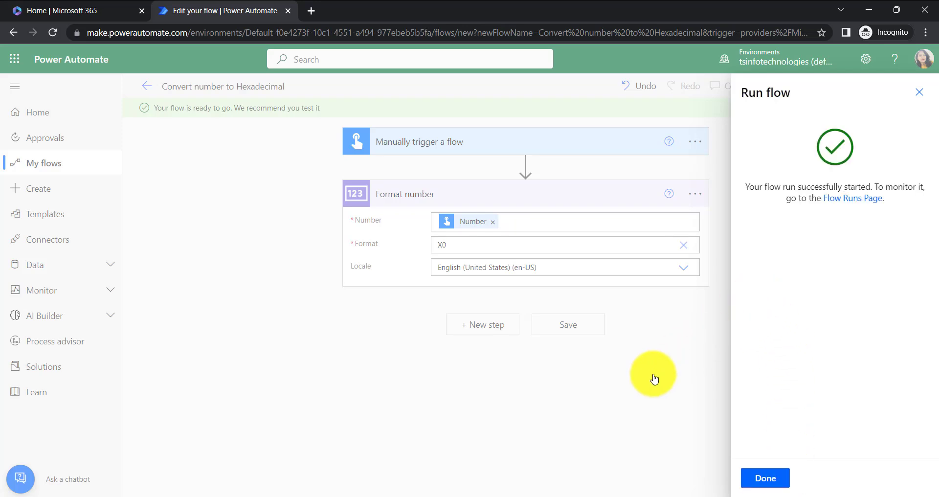
click(769, 477)
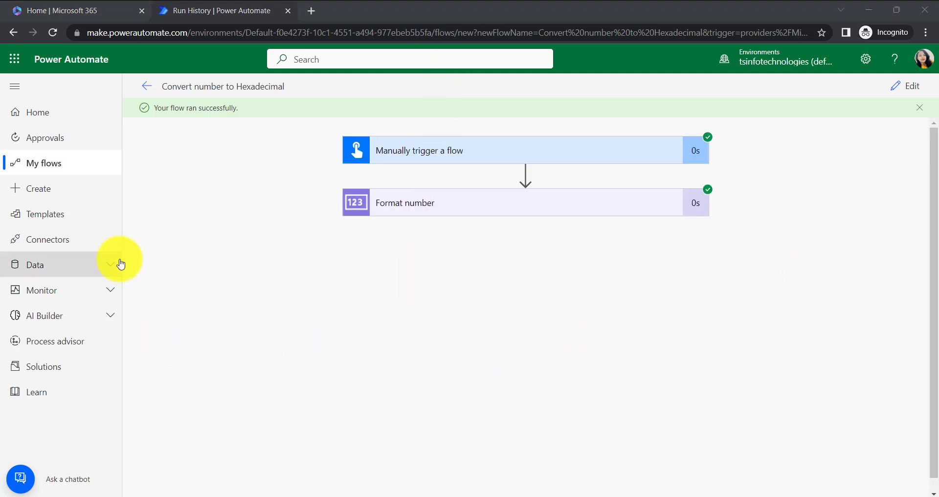
- Inspect the Format number action's input number and formatted output in the run results
click(453, 213)
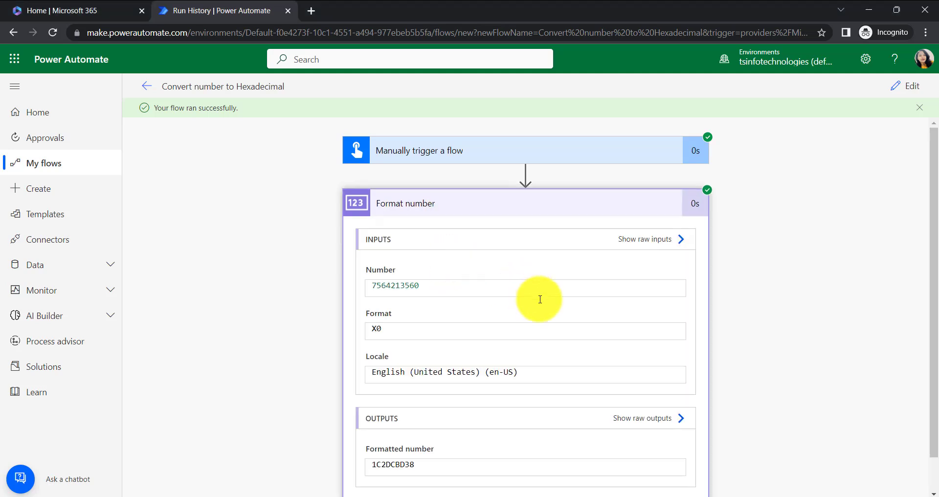
scroll(738, 372, down, 1)
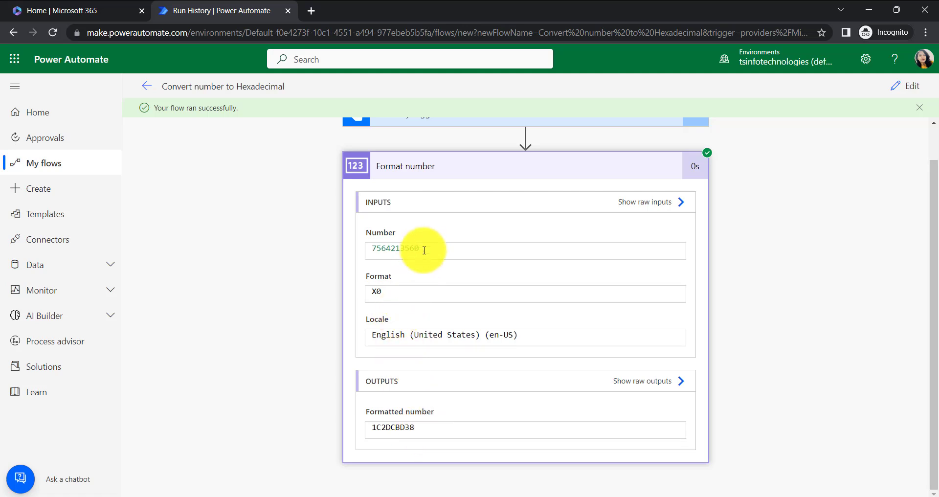
drag(424, 247, 367, 250)
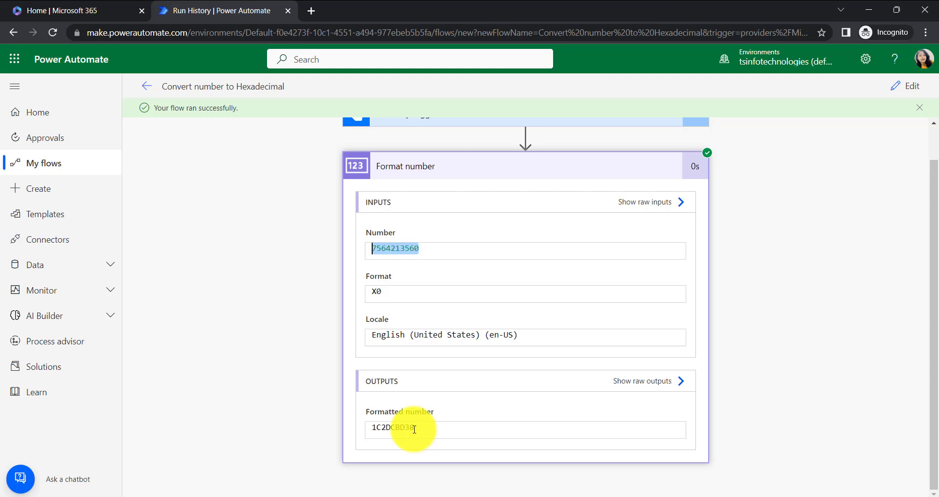
drag(417, 431, 375, 435)
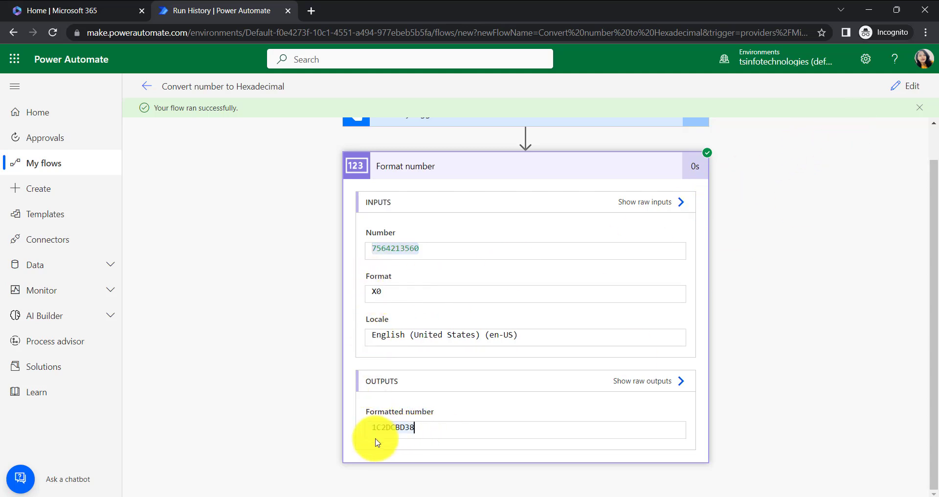
drag(424, 427, 383, 430)
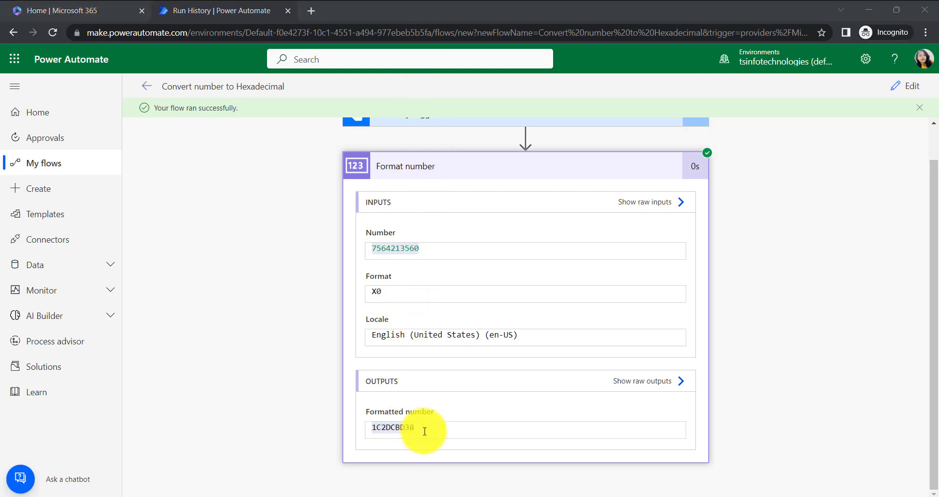
- Reopen the flow for editing and change the Format number action's Format to lowercase x0
click(896, 88)
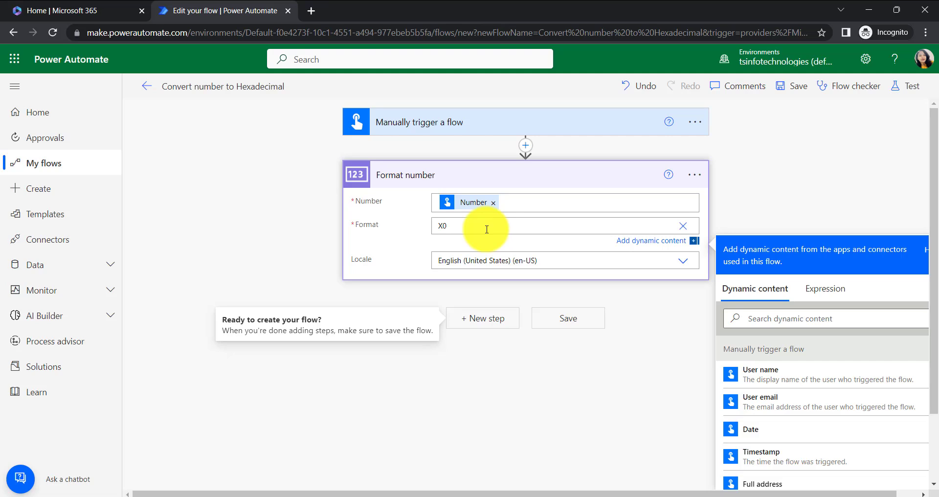
key(BackSpace)
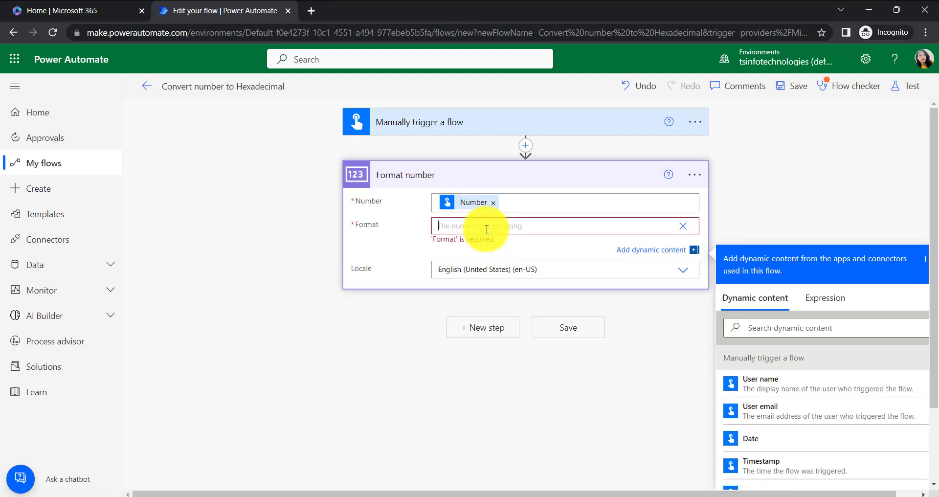
text(x0)
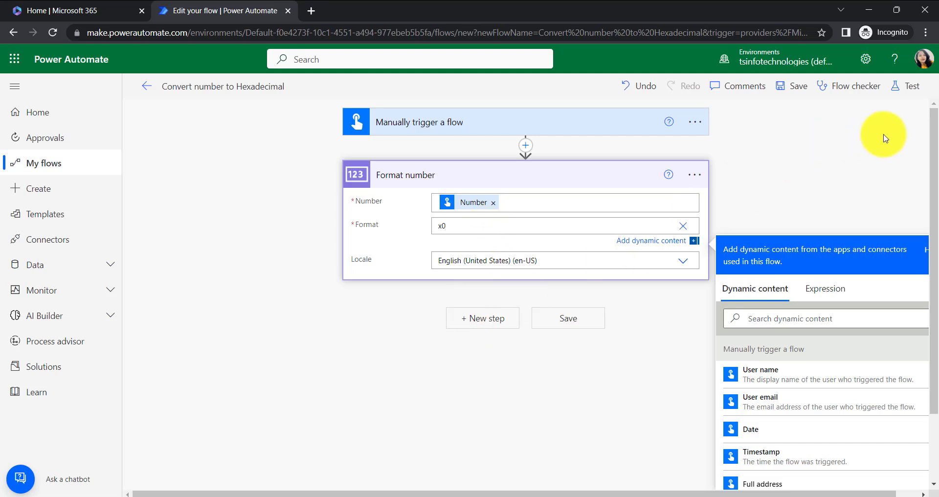
click(907, 89)
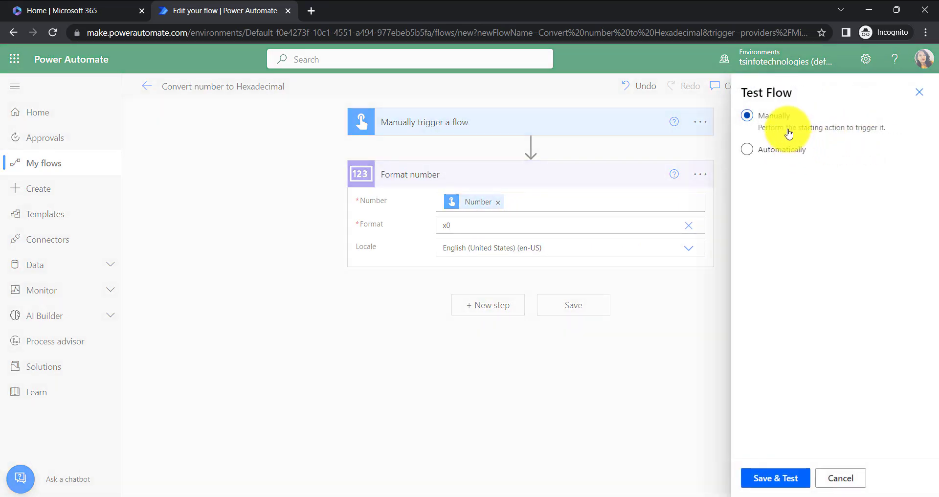
click(760, 474)
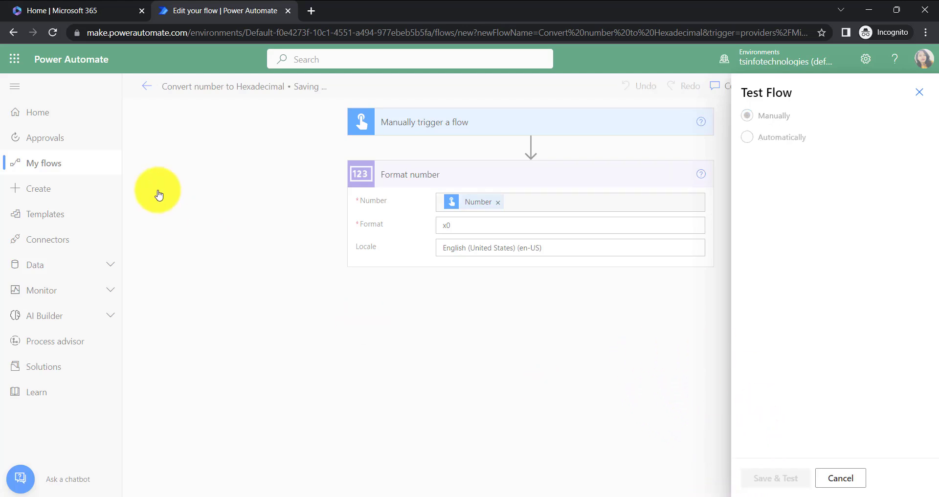
click(758, 165)
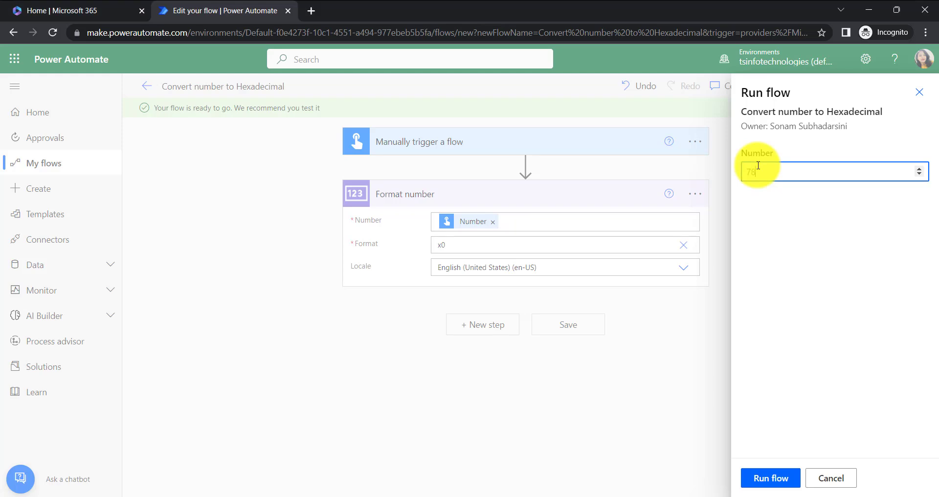
text(7865412360)
click(784, 489)
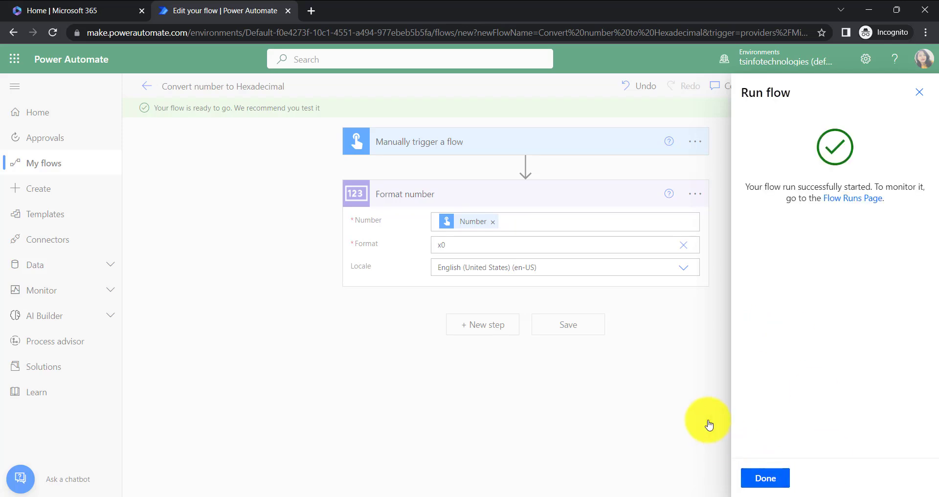
click(780, 477)
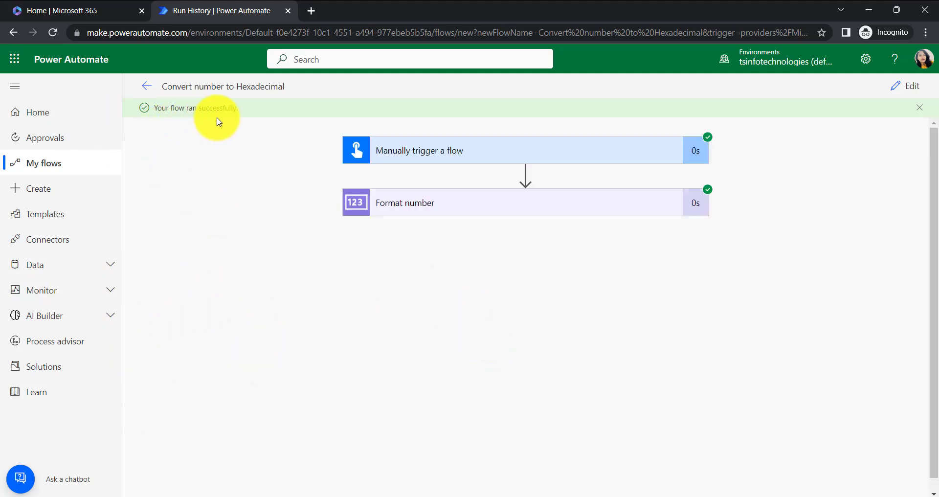
- Examine the formatted number output of the Format number action in the new run
click(441, 210)
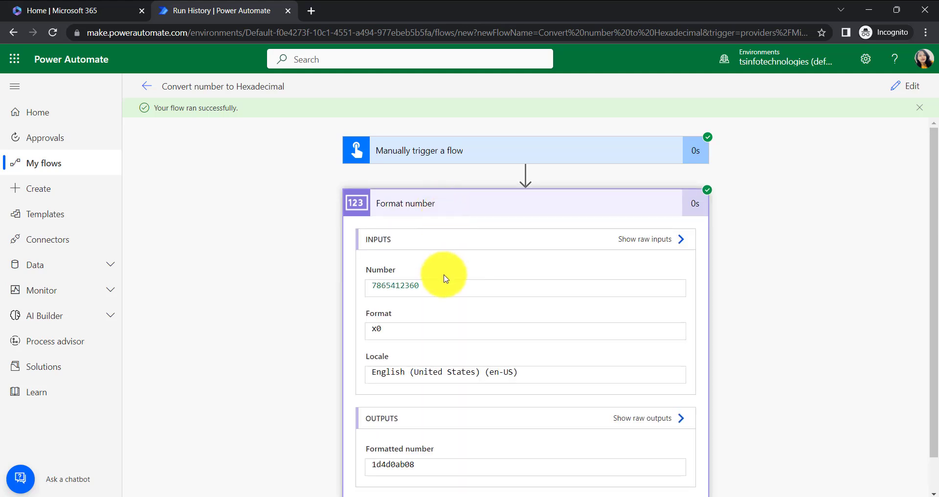
scroll(442, 288, down, 1)
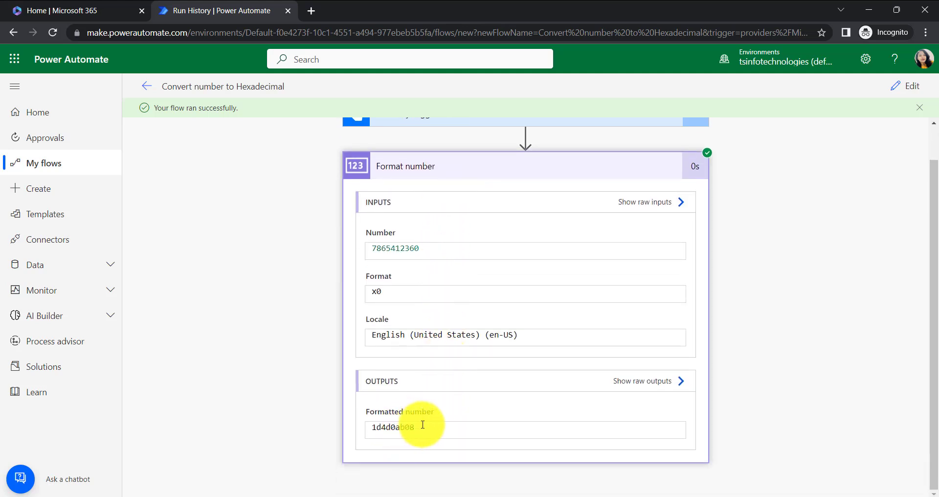
drag(419, 428, 370, 428)
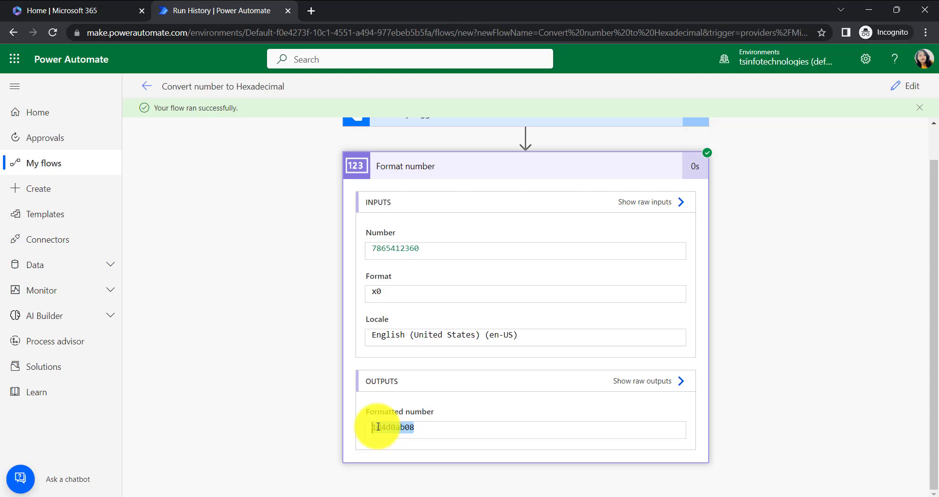